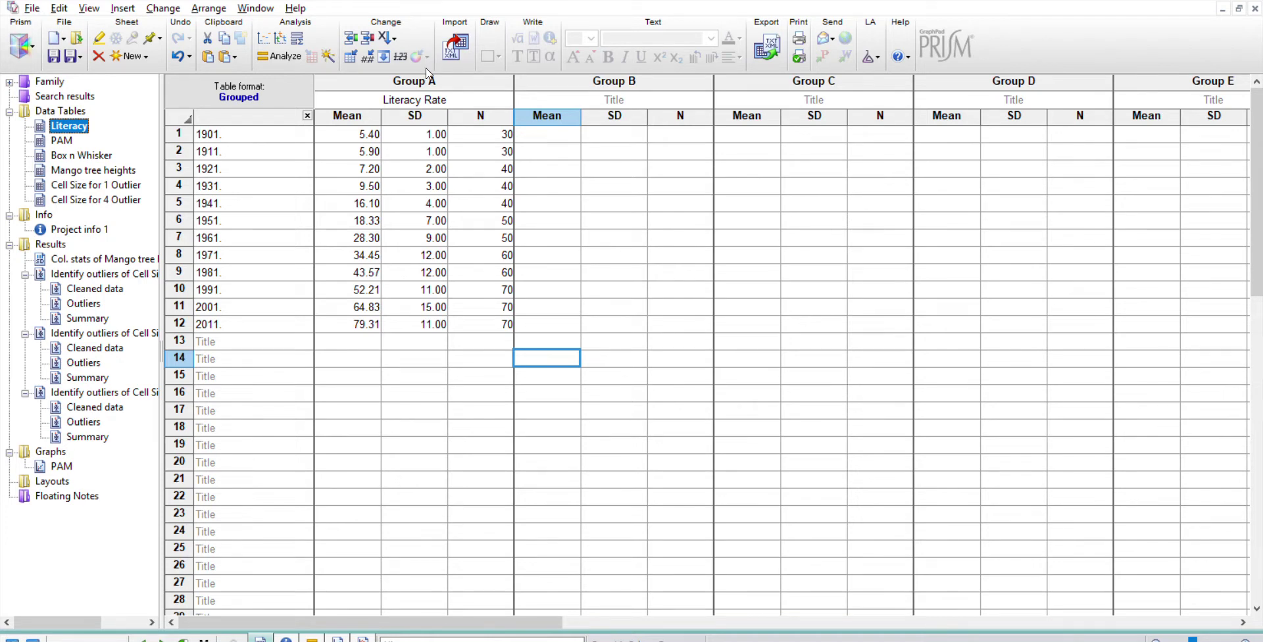
Graph the Literacy data as a connected line of means with error bars, and change the graph title to "Literacy rates".
click(427, 76)
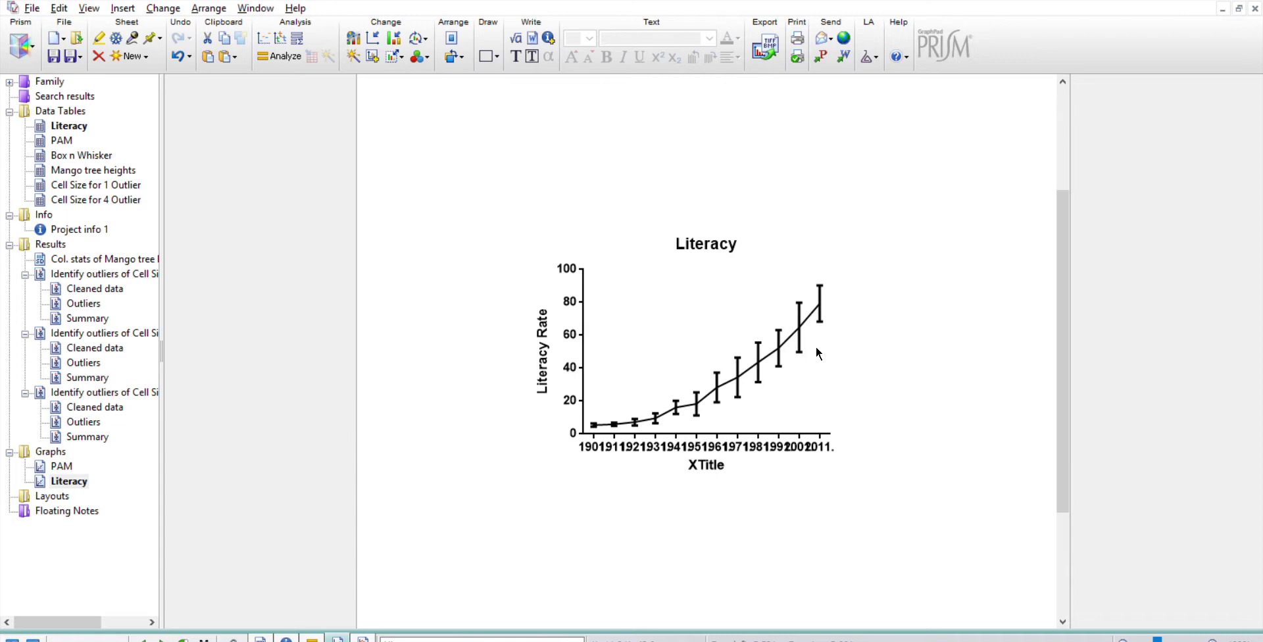
double_click(741, 231)
click(743, 231)
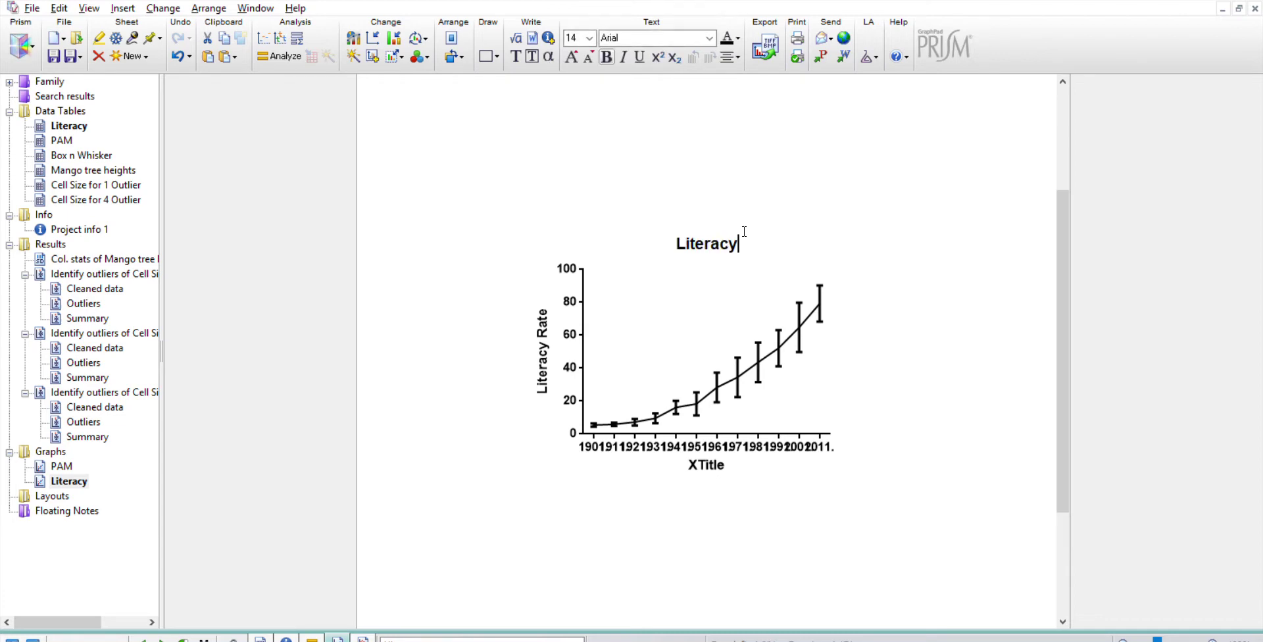
text(rates)
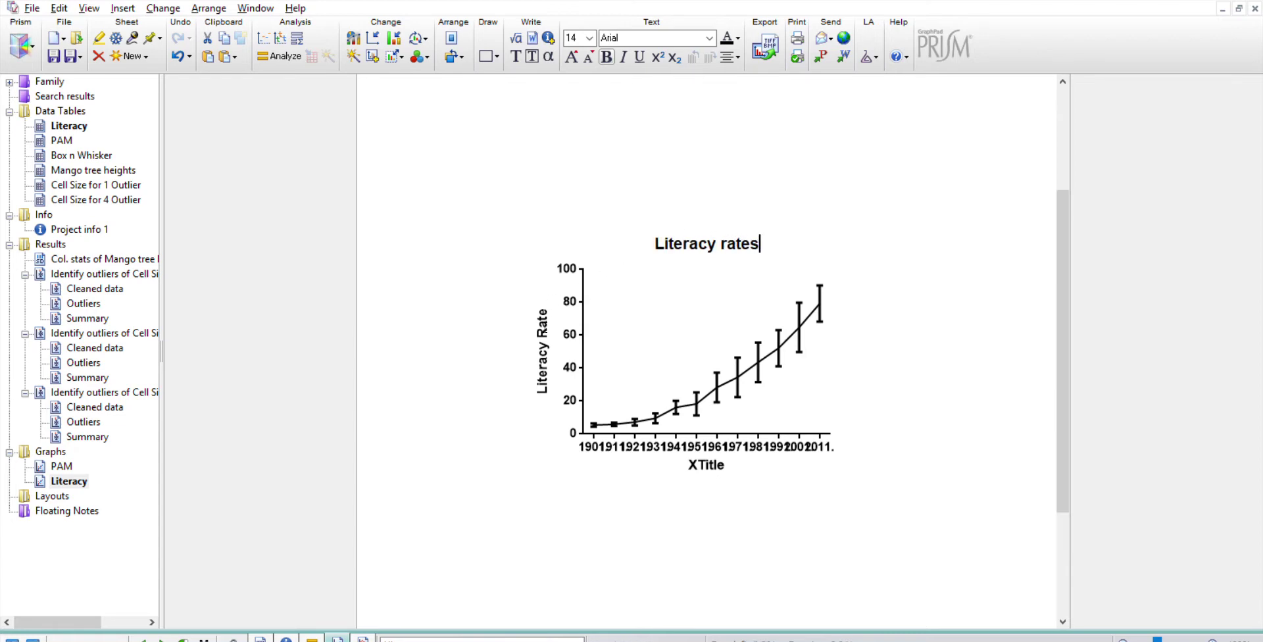
Replace the placeholder X-axis title of the literacy graph with "Years".
double_click(714, 454)
key(BackSpace)
text(Year)
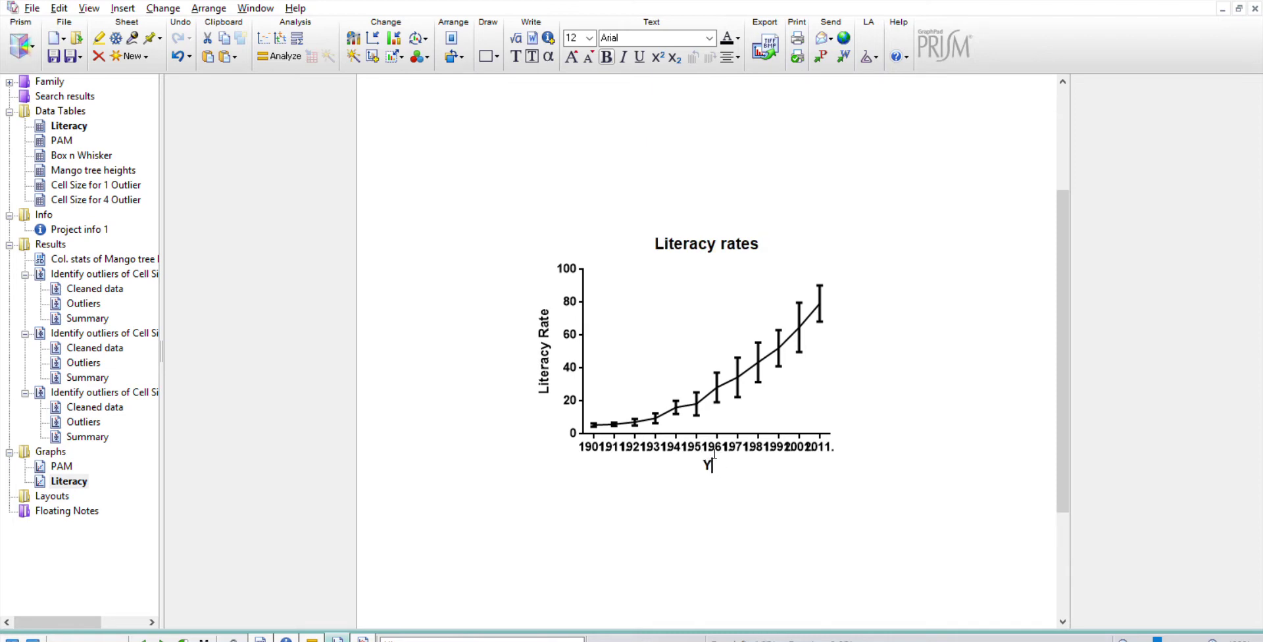
text(s)
click(608, 441)
Examine the PAM data table's four groups, H31, L31, H25 and L25, and their column titles.
click(62, 140)
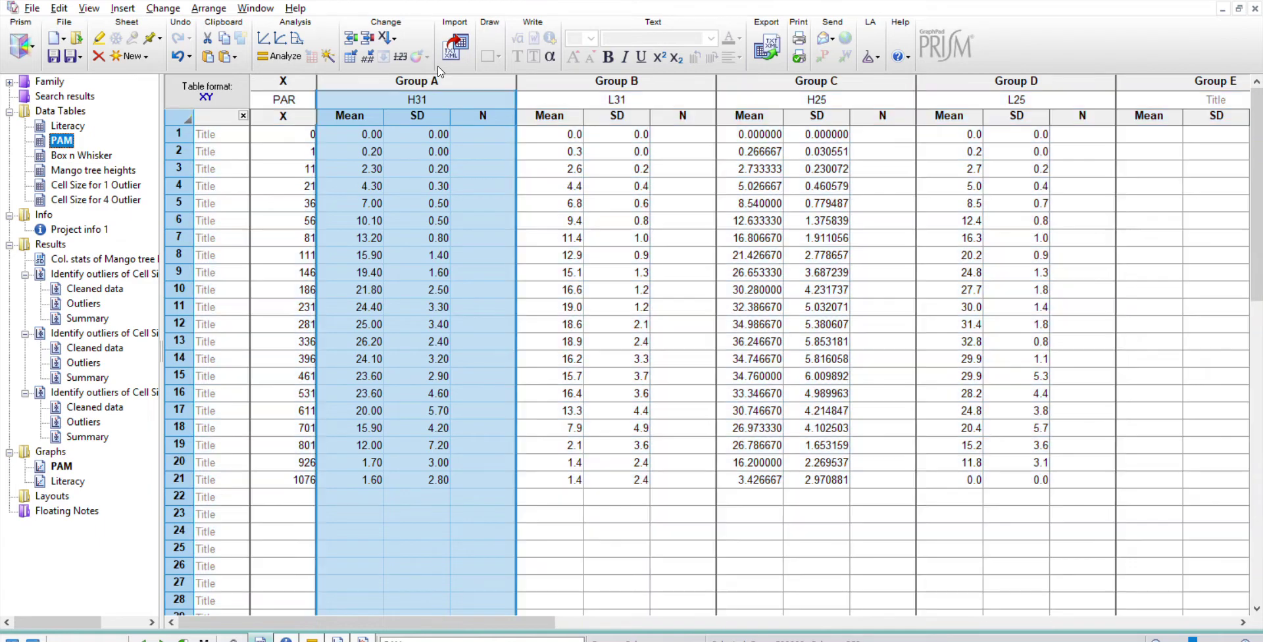
click(441, 79)
click(610, 77)
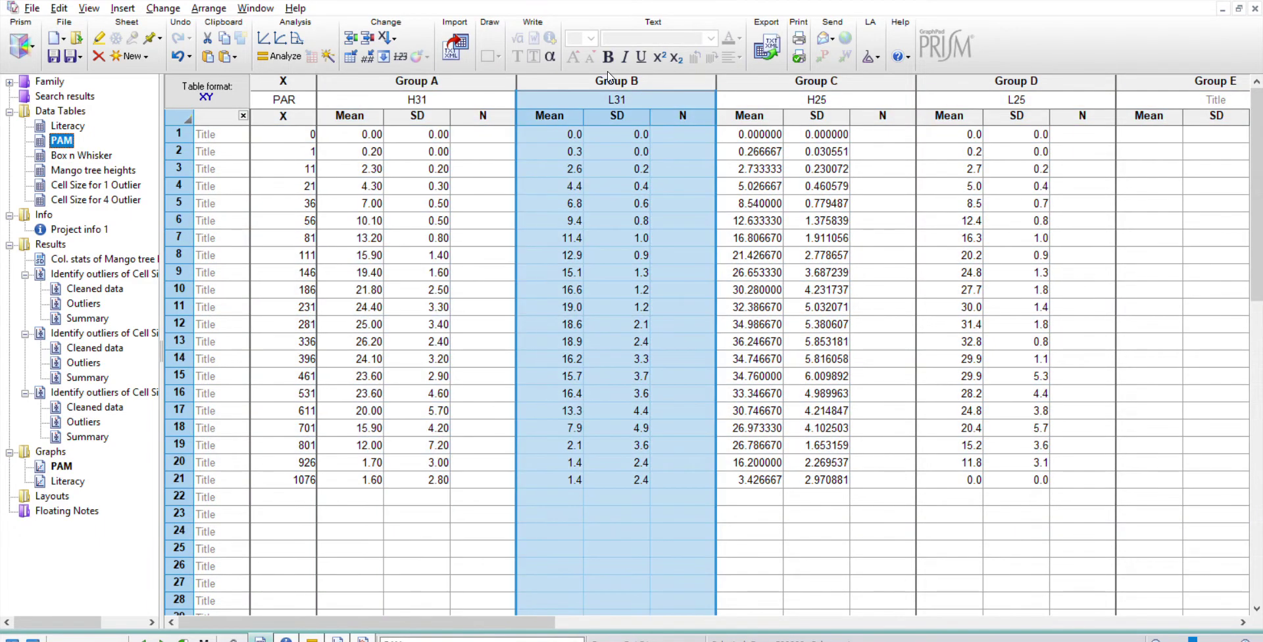
click(817, 75)
click(1003, 78)
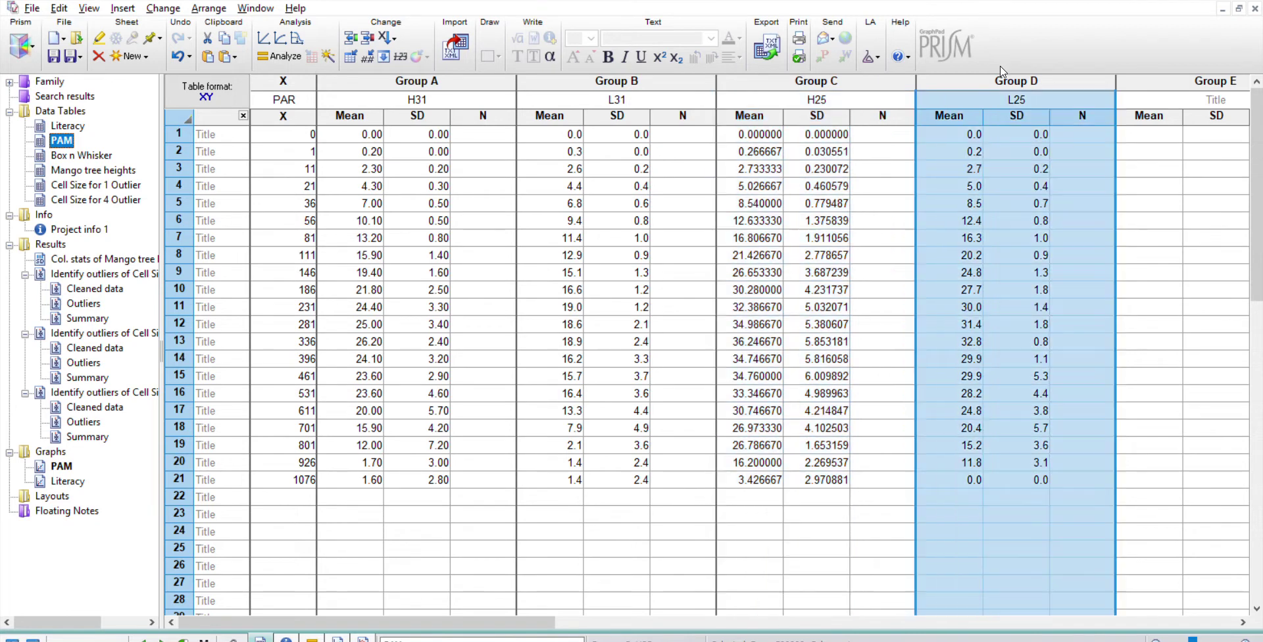
double_click(419, 83)
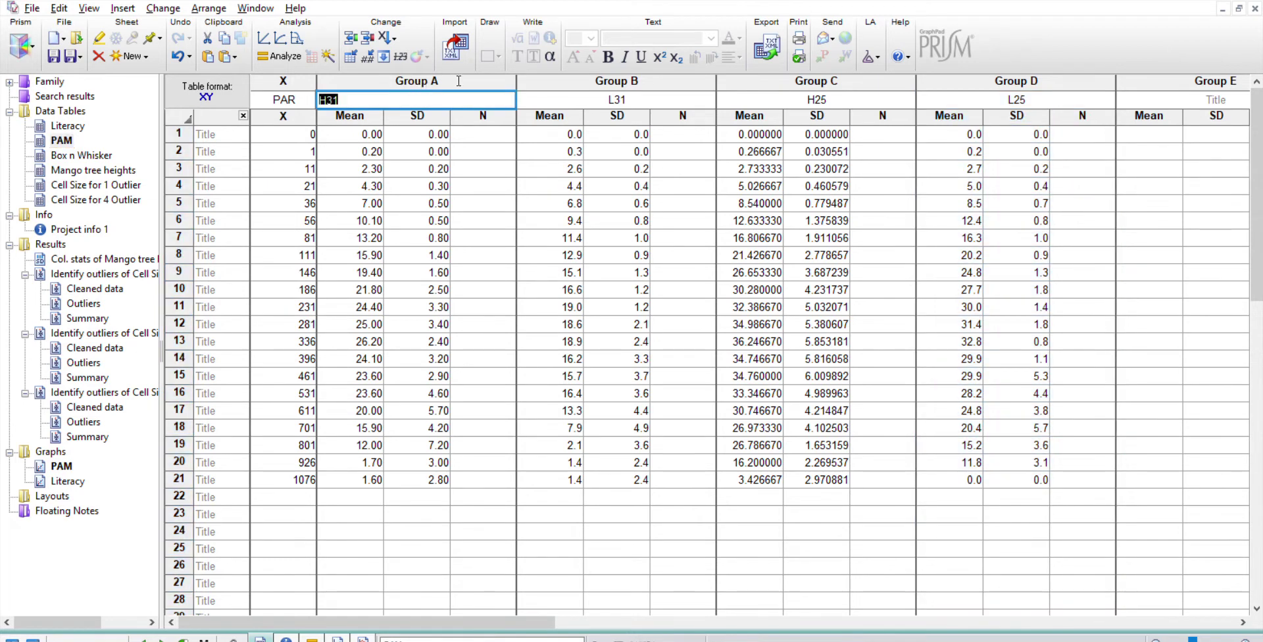
double_click(645, 96)
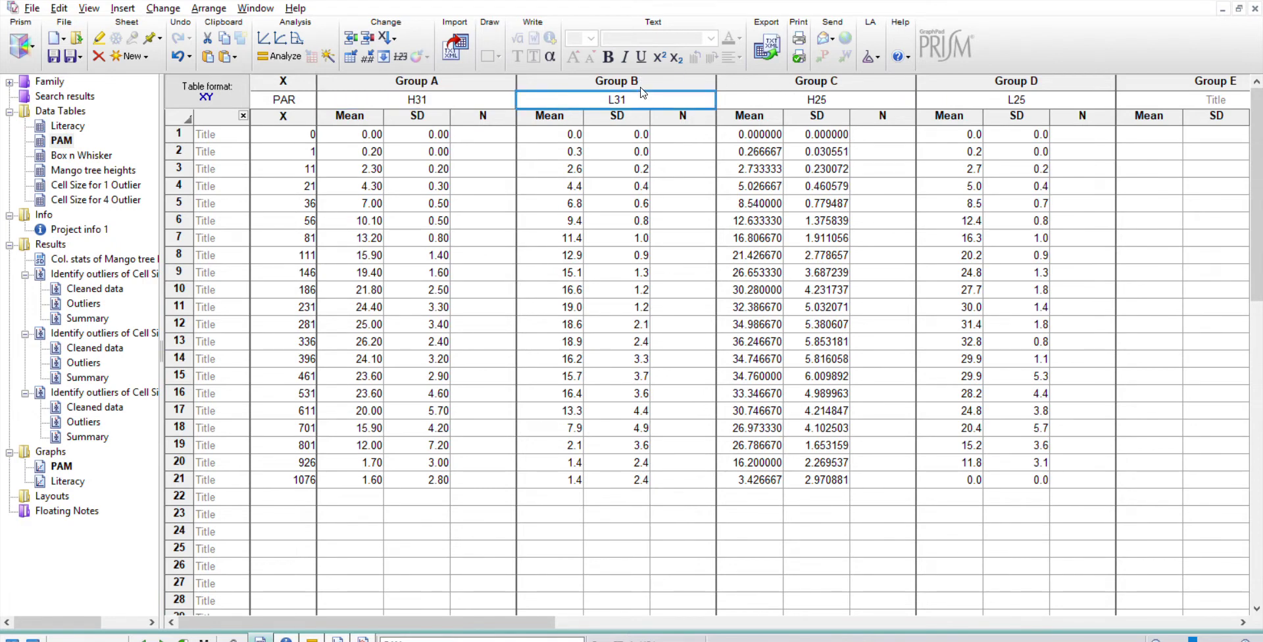
double_click(825, 82)
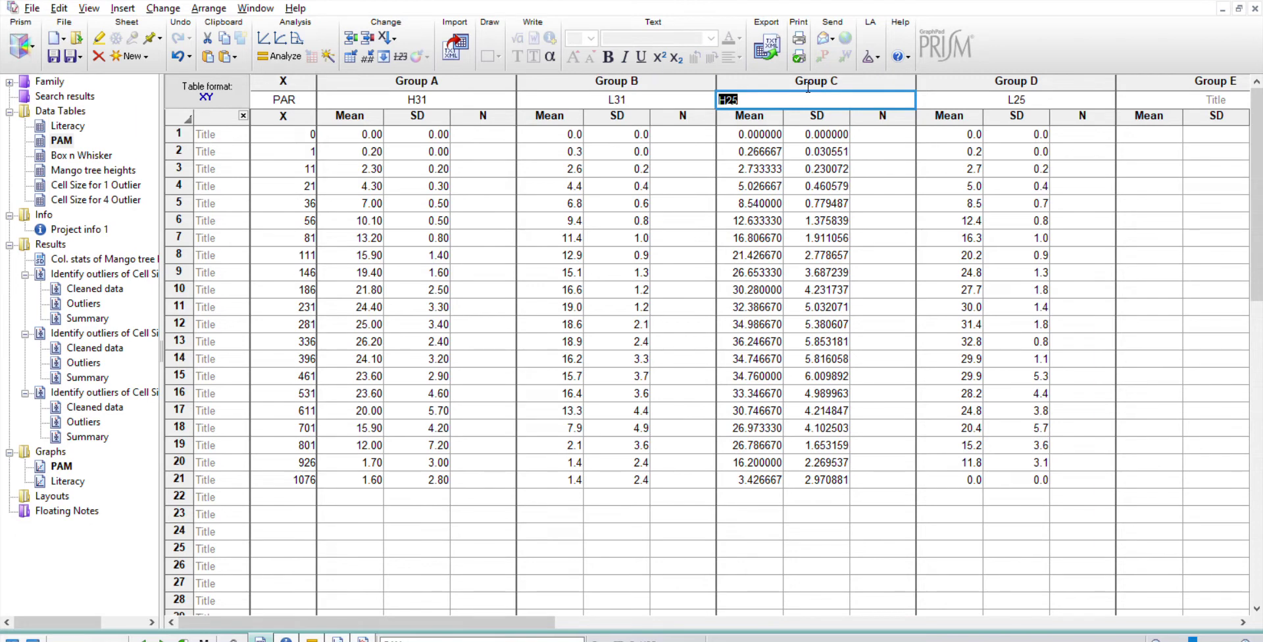
double_click(486, 92)
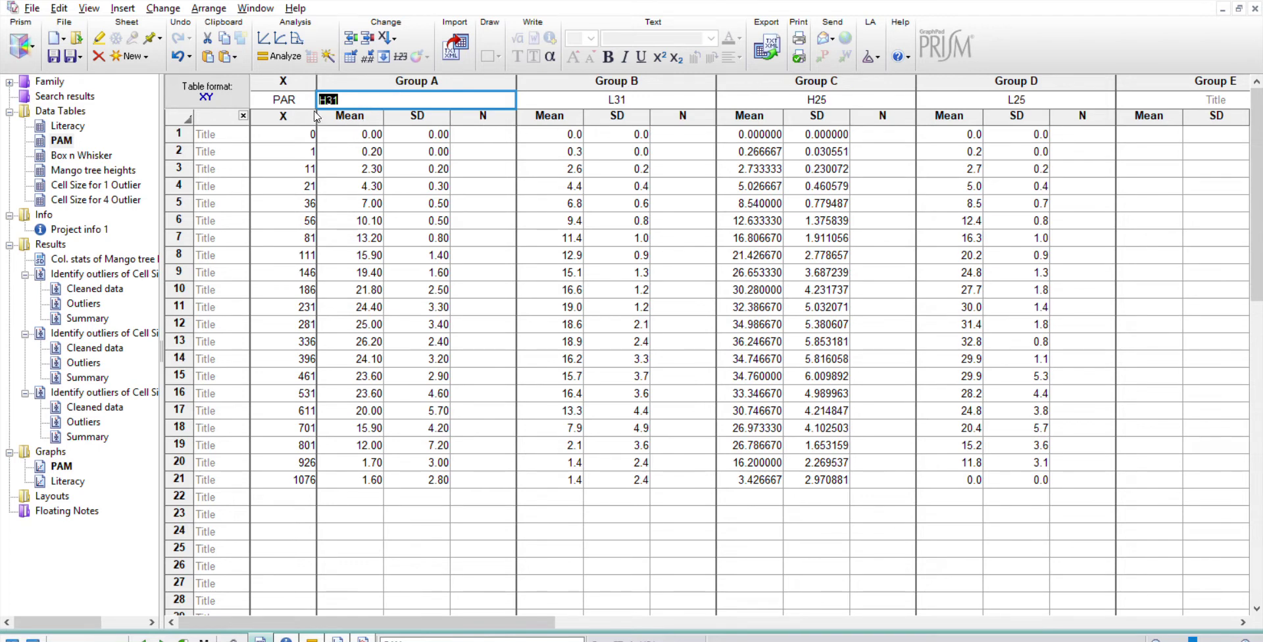
Create a new XY line graph with error bars from all the PAM data, plotting the four groups against PAR.
click(297, 76)
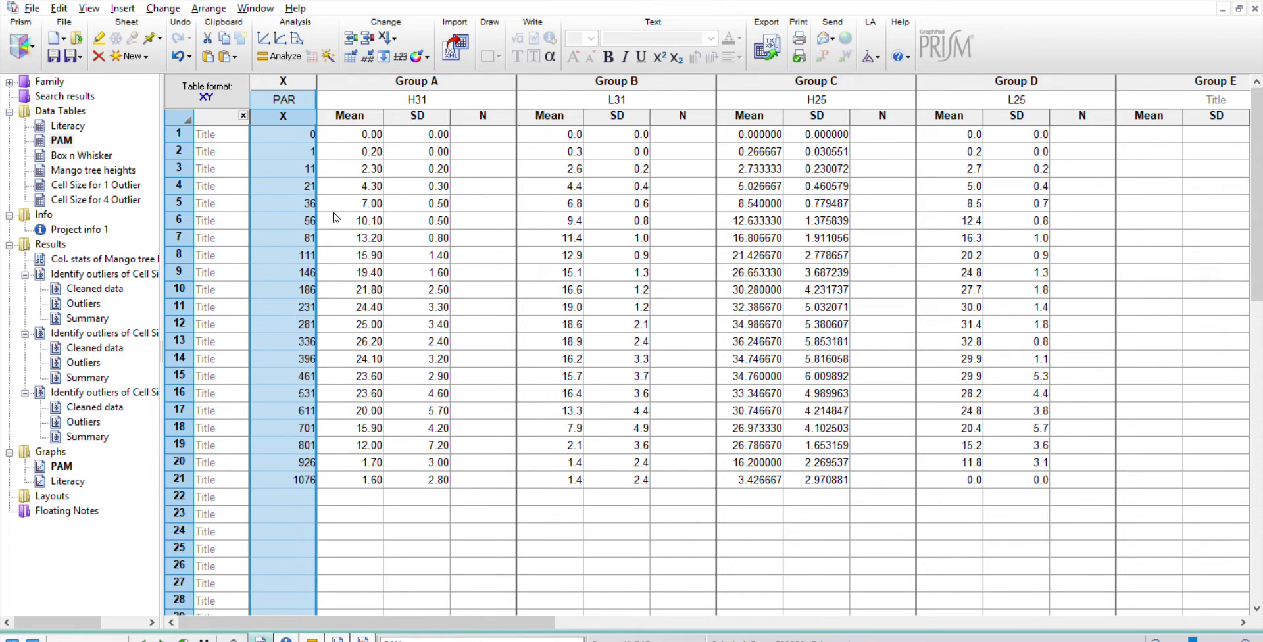
key(ctrl+a)
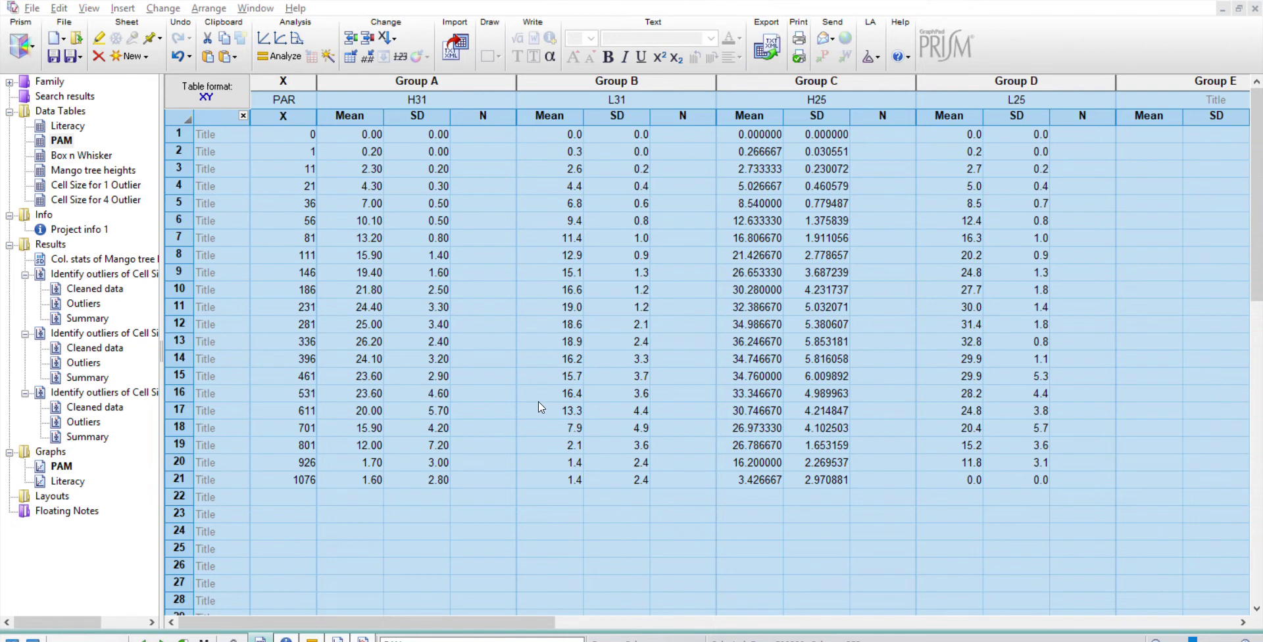
click(774, 500)
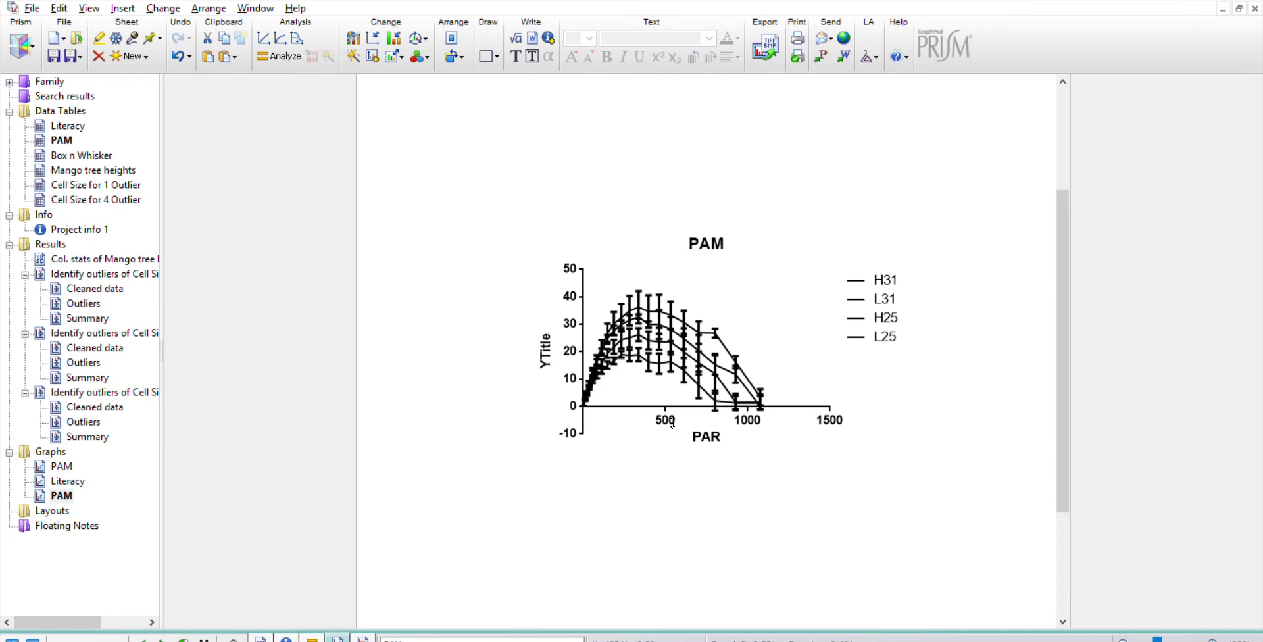
Create a horizontal box-and-whisker graph from all the data in the Box n Whisker table.
click(102, 154)
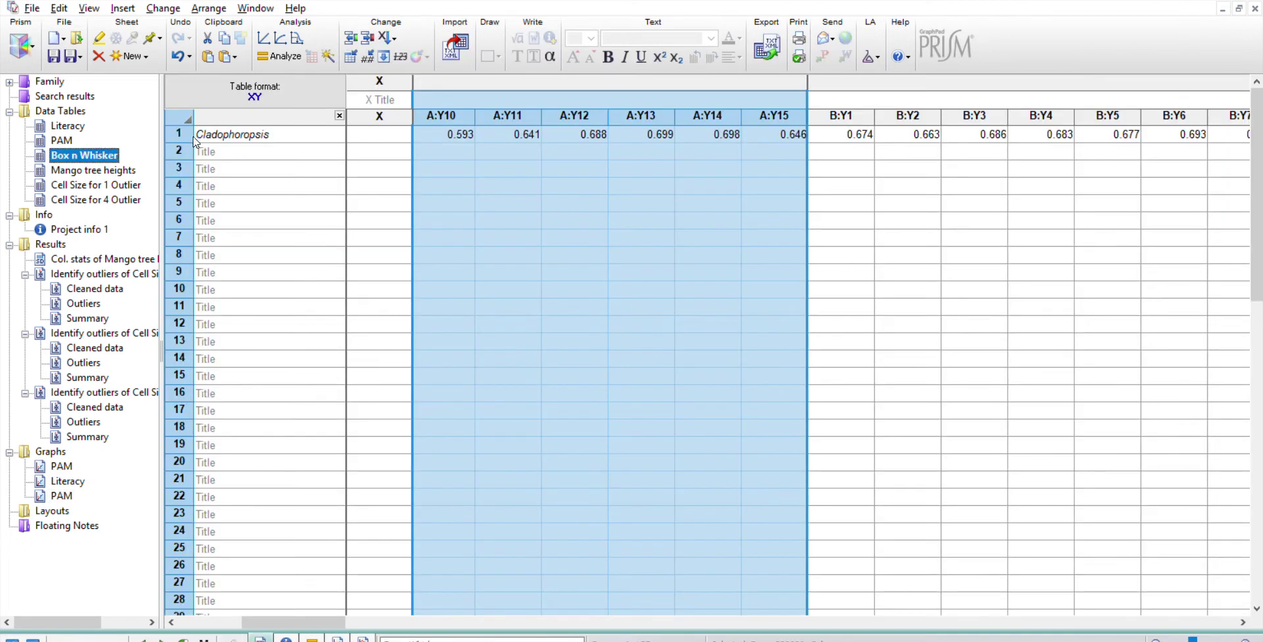
click(258, 128)
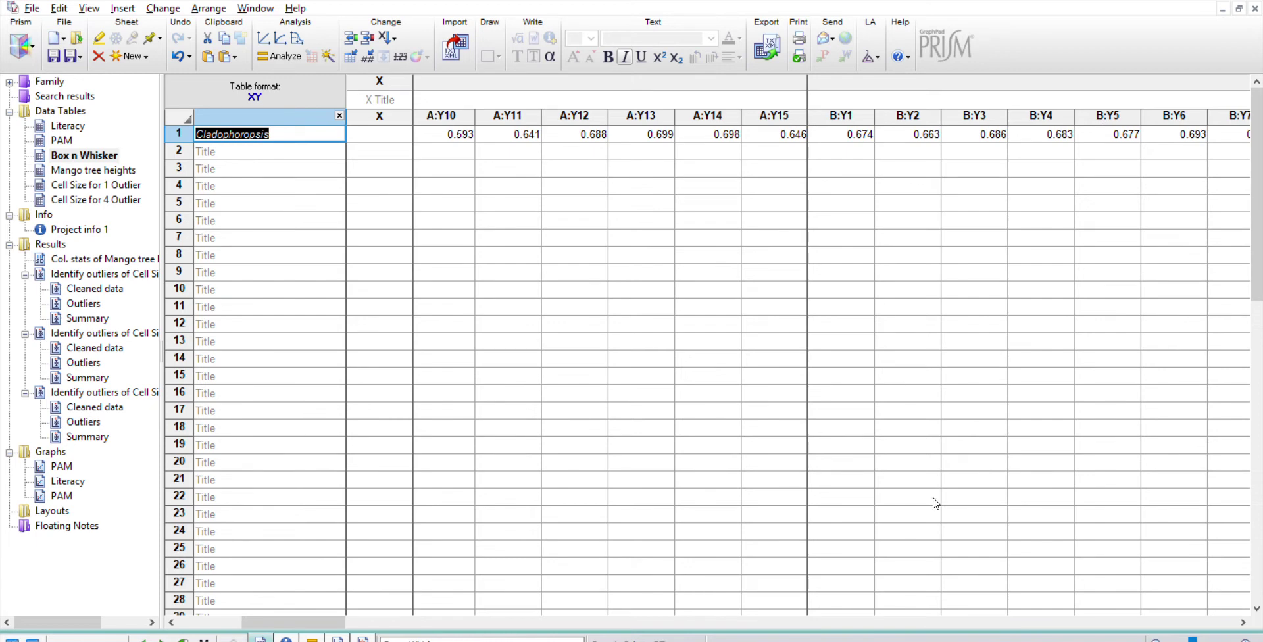
drag(332, 611, 240, 599)
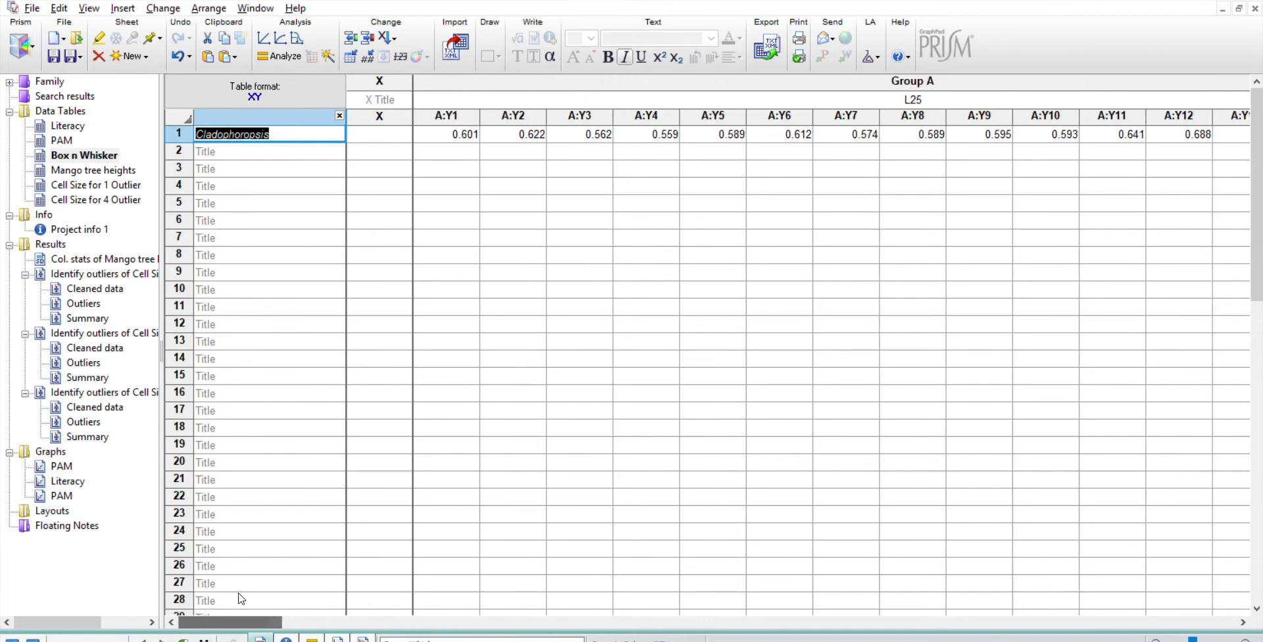
click(536, 214)
key(ctrl+a)
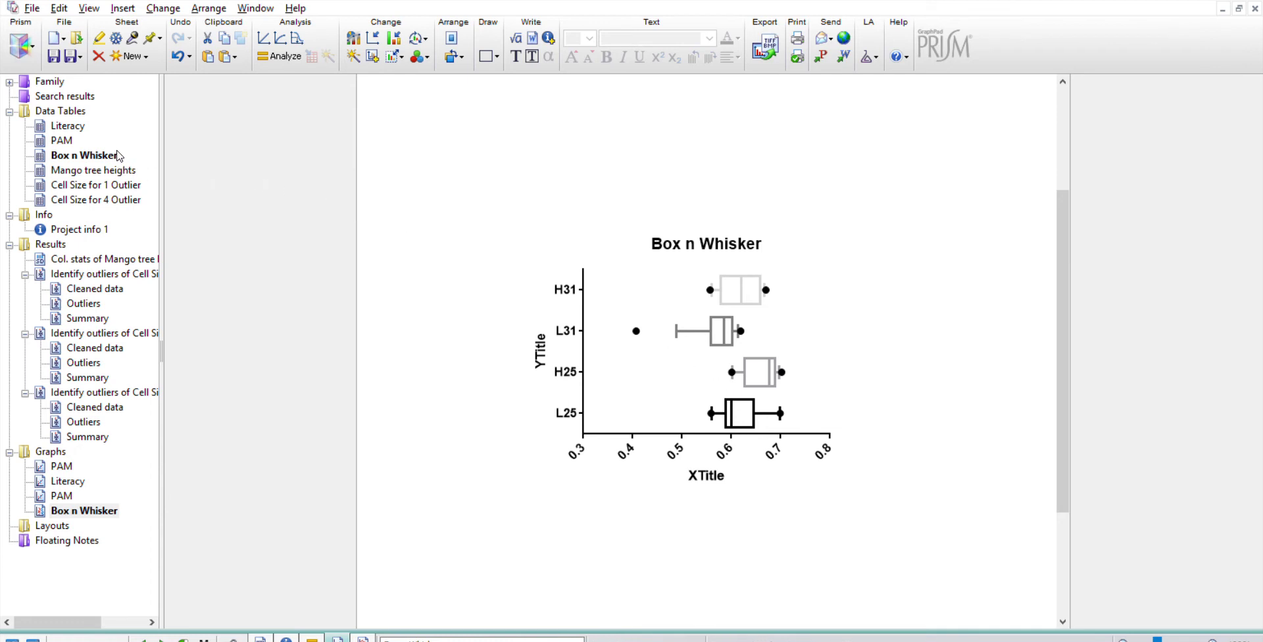
Create a vertical bar graph with upward error bars from groups A to I of the Mango tree heights table.
click(117, 168)
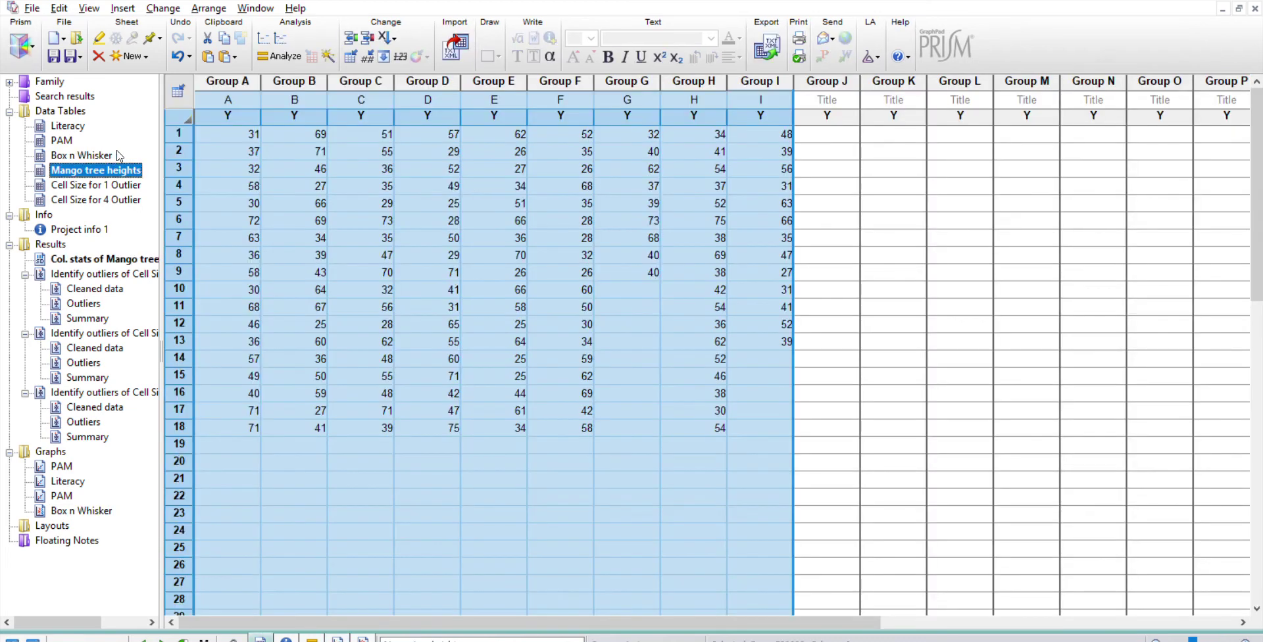
click(251, 130)
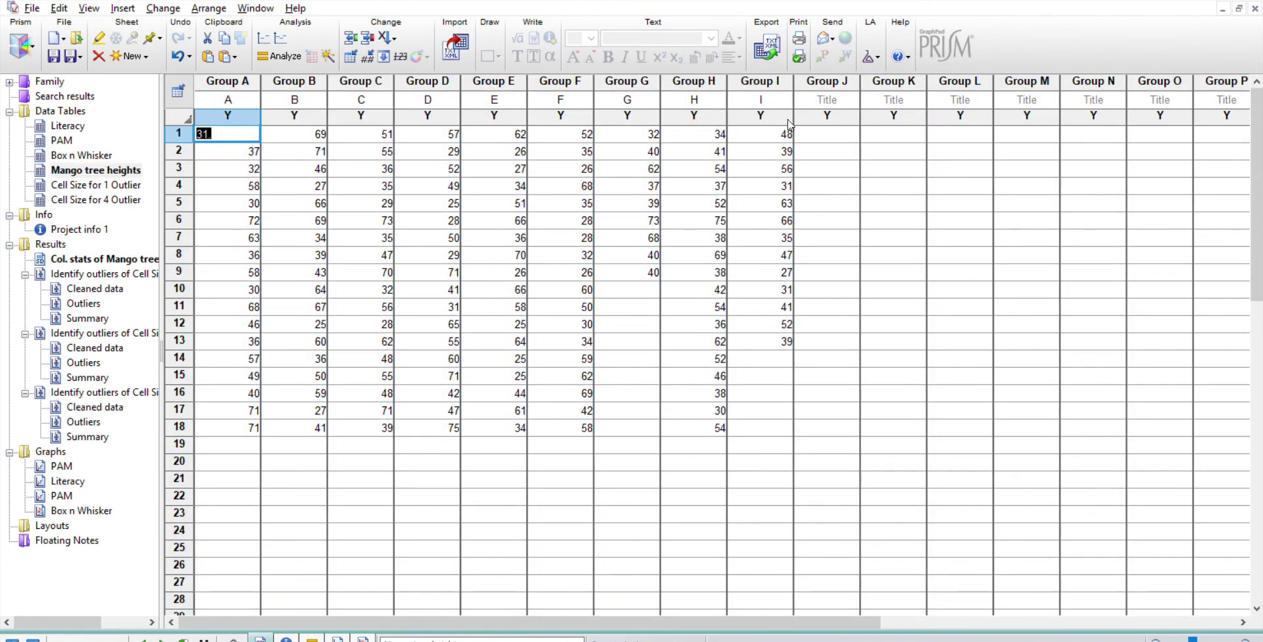
scroll(716, 149, down, 1)
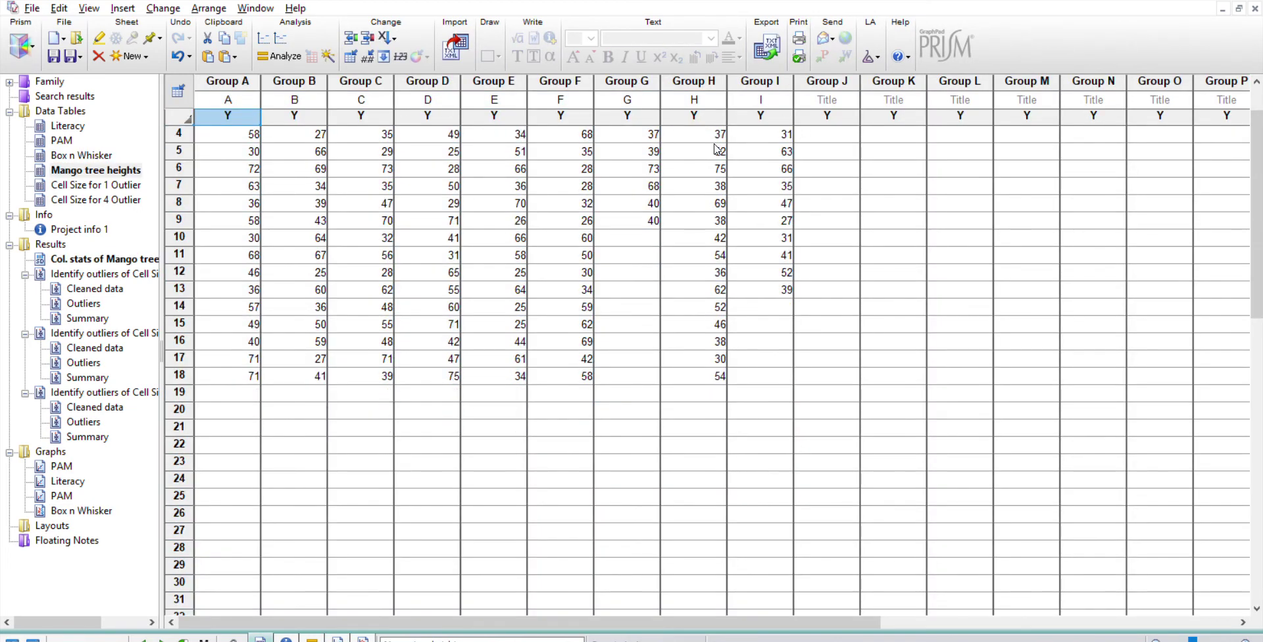
scroll(715, 148, up, 1)
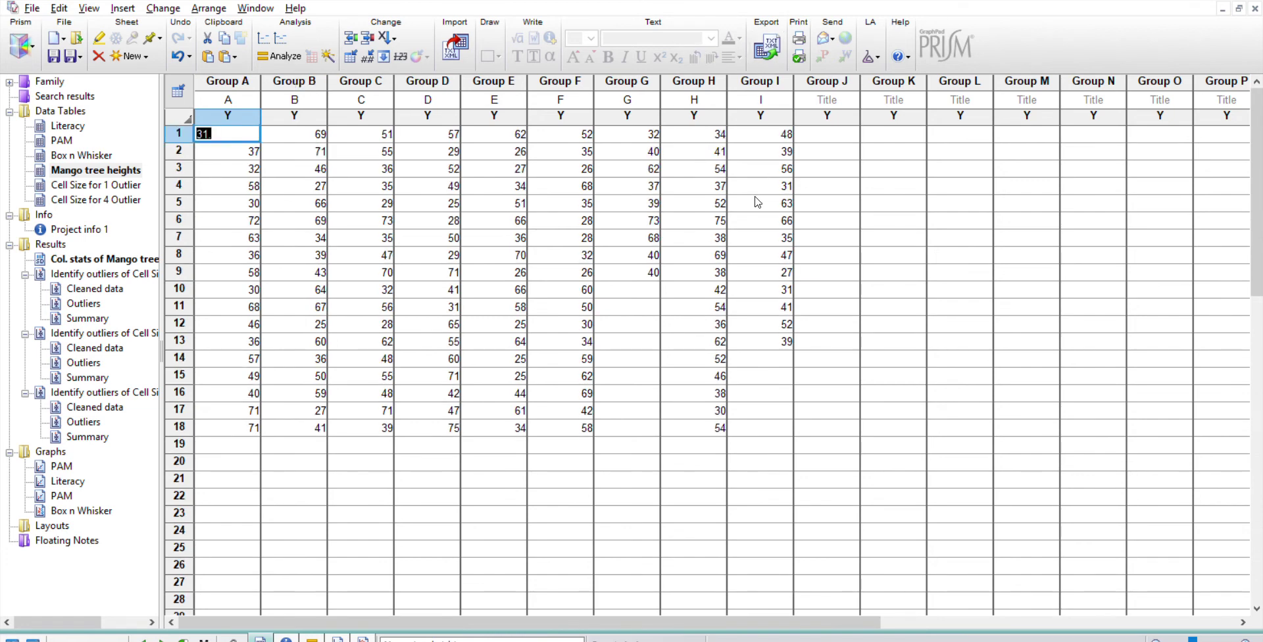
click(359, 437)
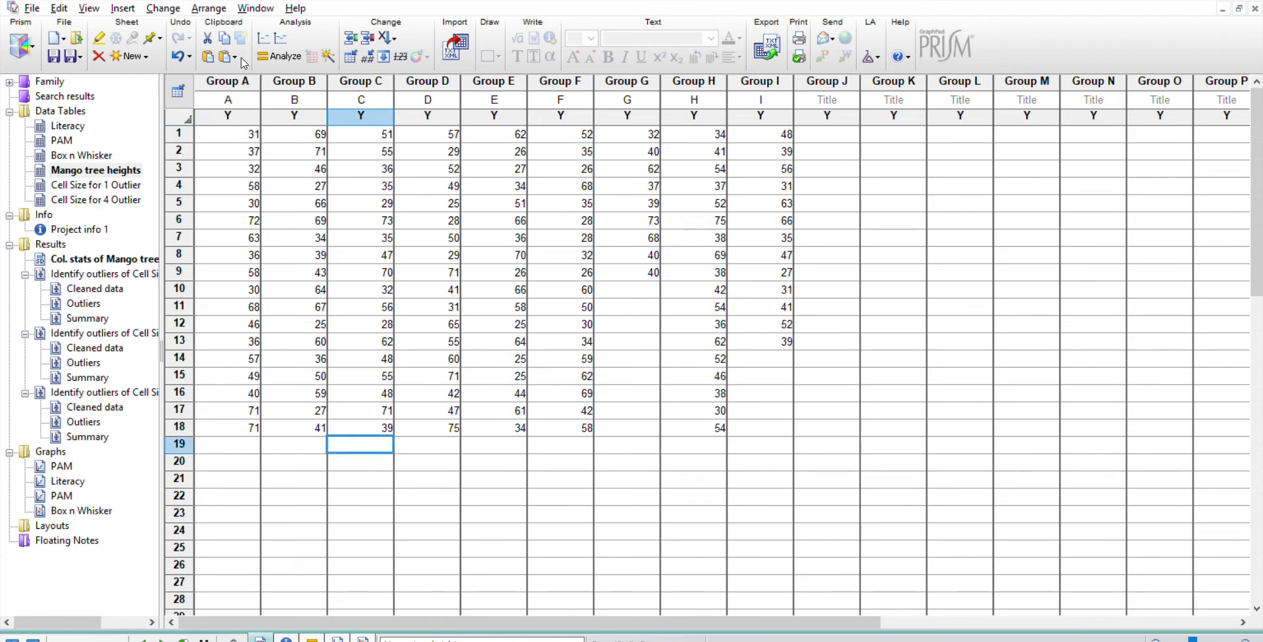
drag(245, 78, 737, 69)
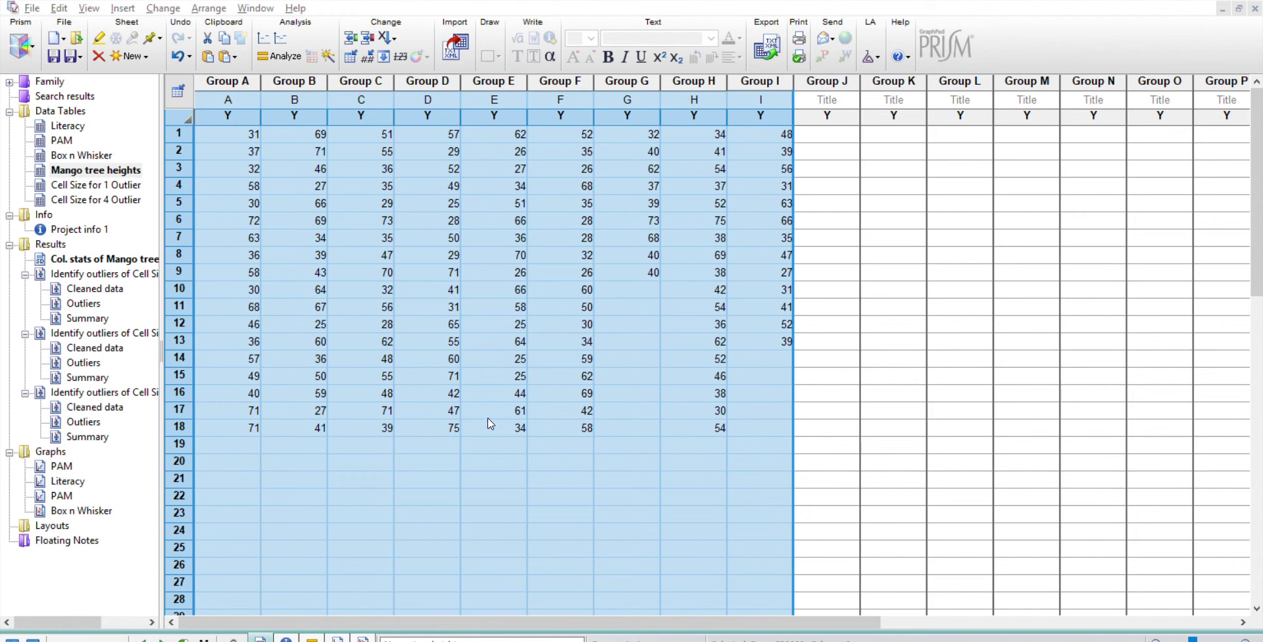
click(780, 500)
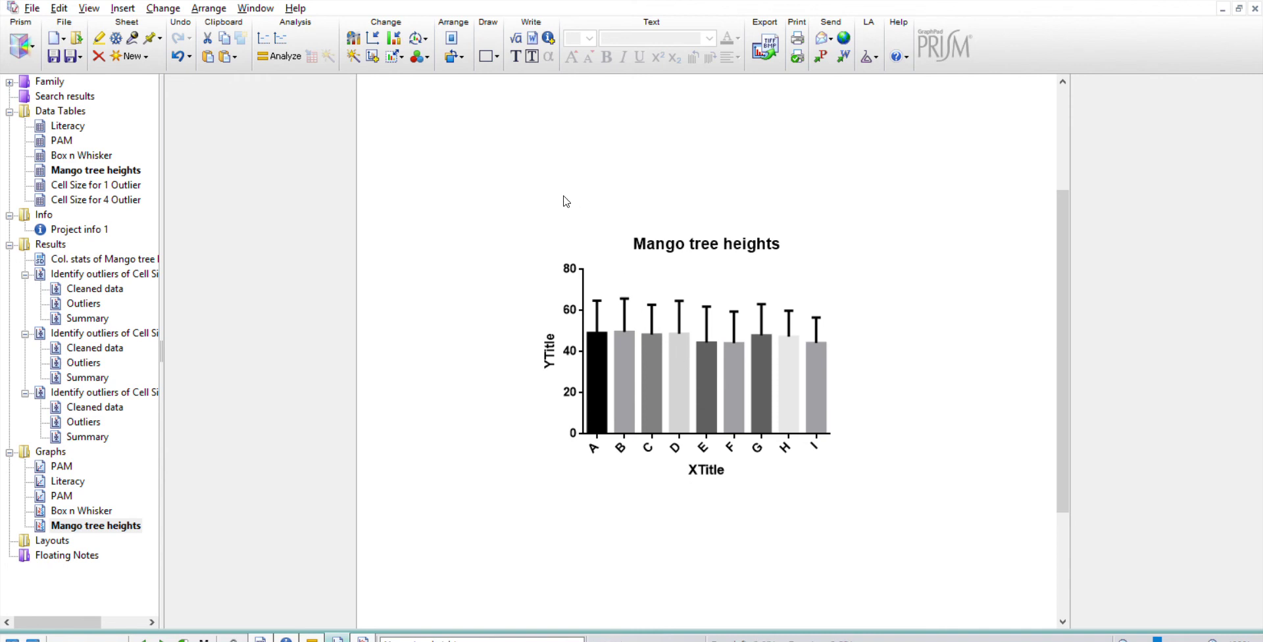
Create a second vertical bar graph of the Mango tree heights data, choosing a different error bar type with shorter bars.
click(98, 168)
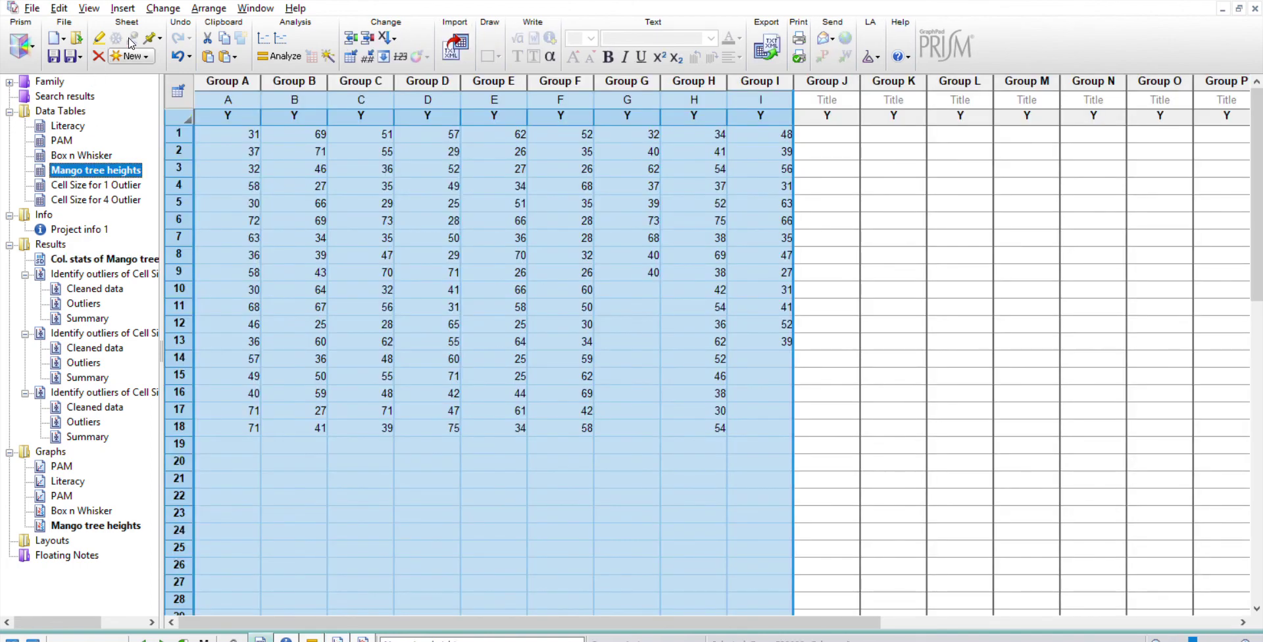
click(200, 119)
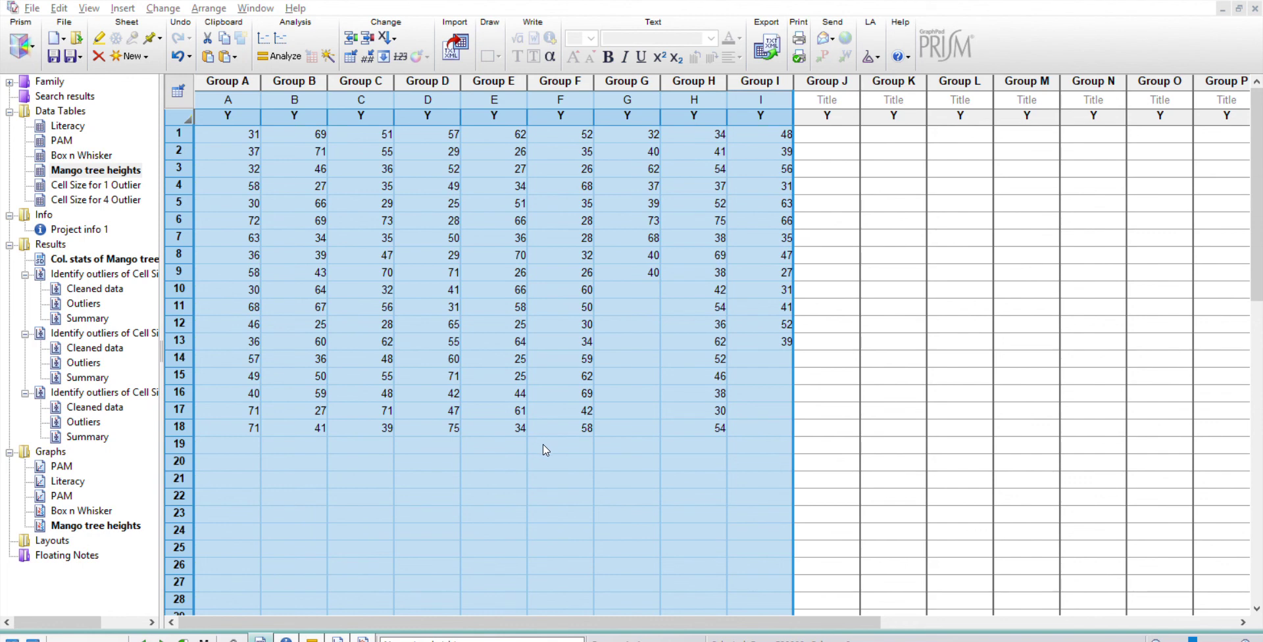
click(783, 493)
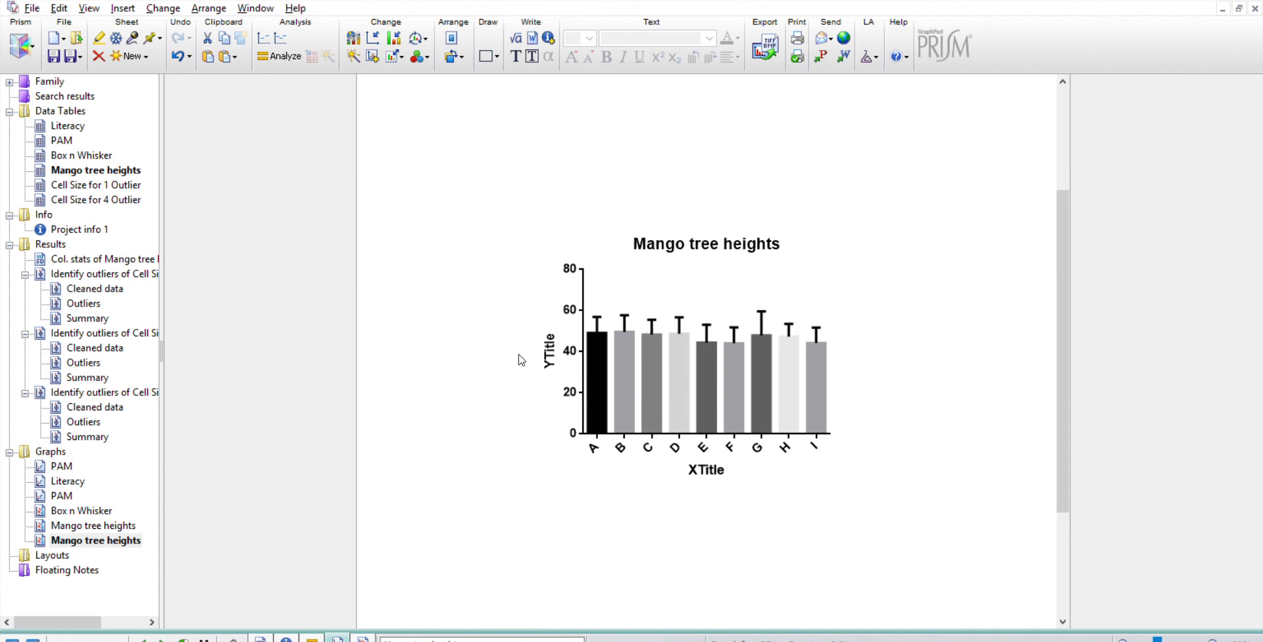
Start another new graph from the existing Mango tree heights data.
click(128, 164)
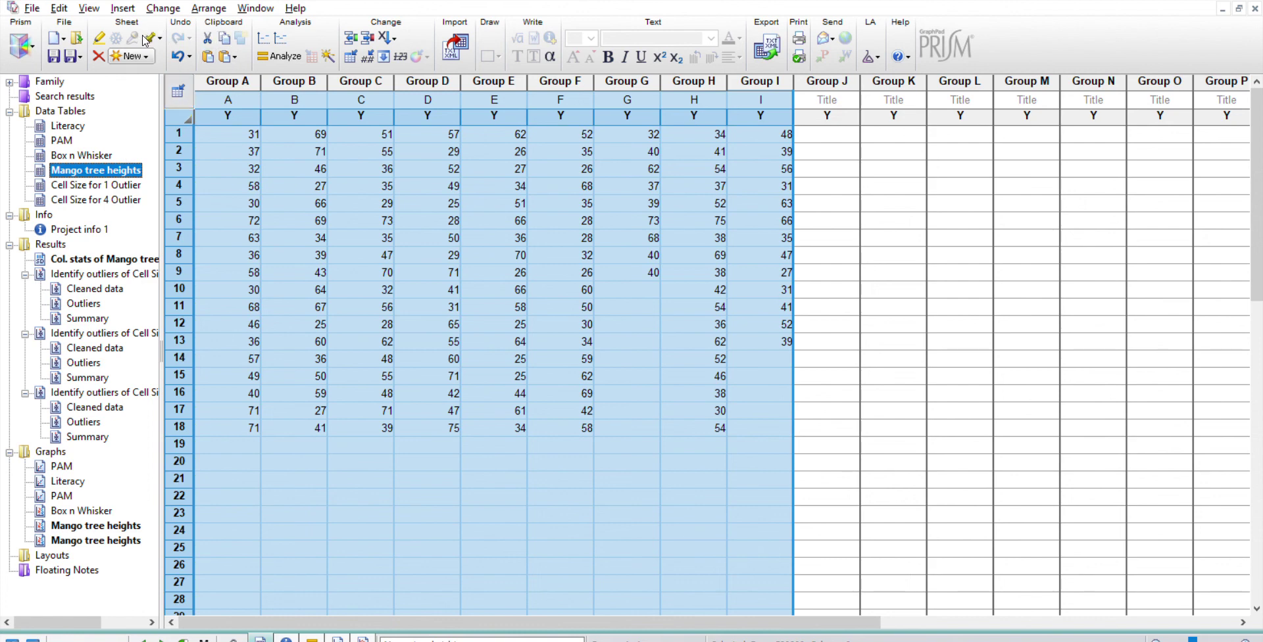
click(208, 124)
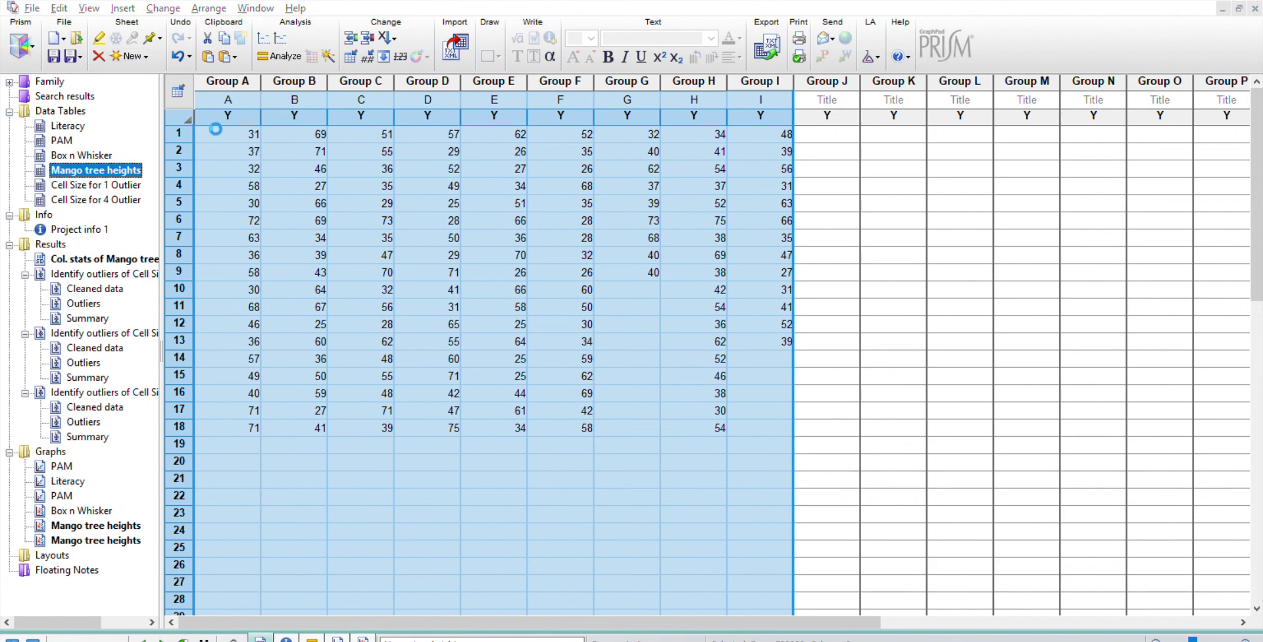